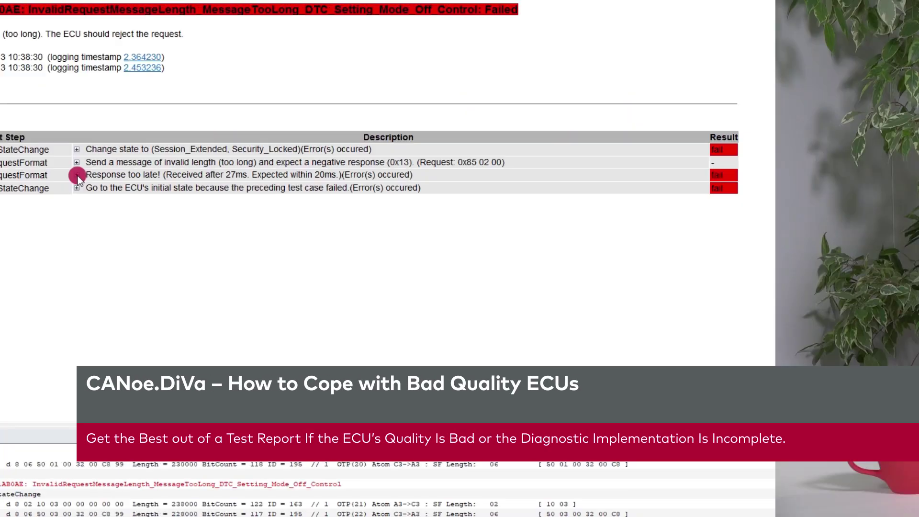
Display the Test Overview statistics: 264 test cases executed, 5 passed, 0 with warnings.
{"action": "left_click", "coordinate": [220, 175]}
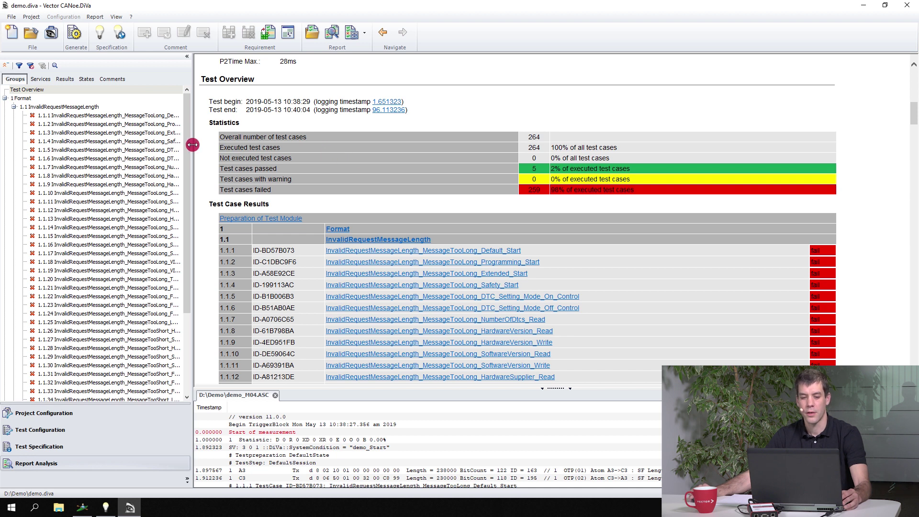
Widen the test tree and expand the late-response step of test case 1.1.7 NumberOfDtcs_Read.
{"action": "left_click_drag", "start_coordinate": [228, 151], "coordinate": [271, 157]}
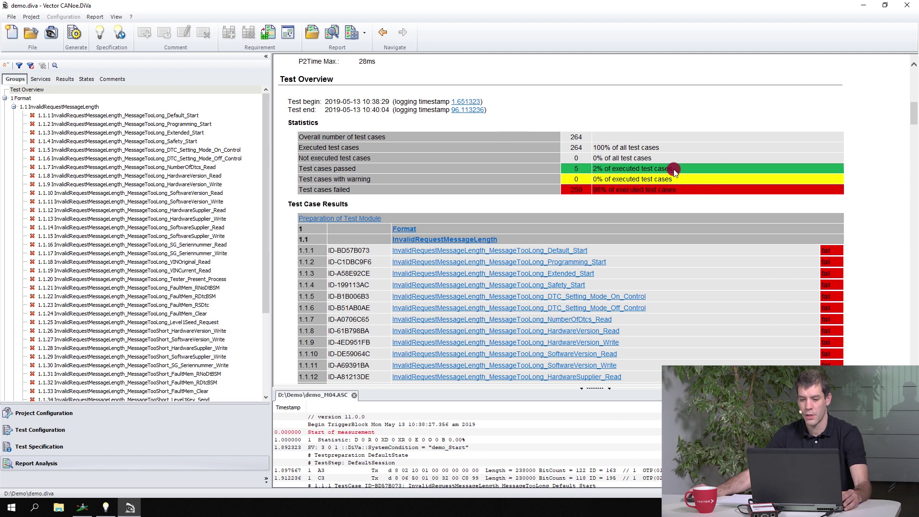
{"action": "left_click", "coordinate": [163, 166]}
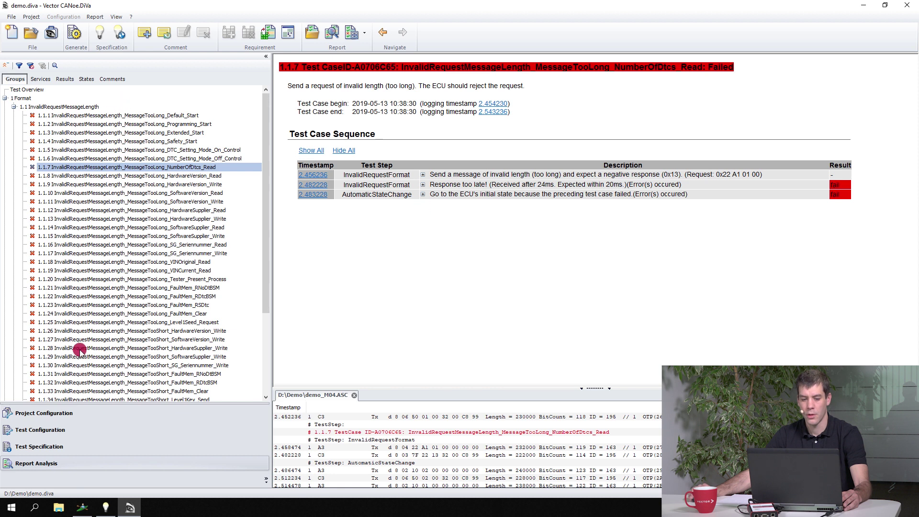
{"action": "left_click_drag", "start_coordinate": [431, 186], "coordinate": [485, 185]}
{"action": "left_click", "coordinate": [424, 185]}
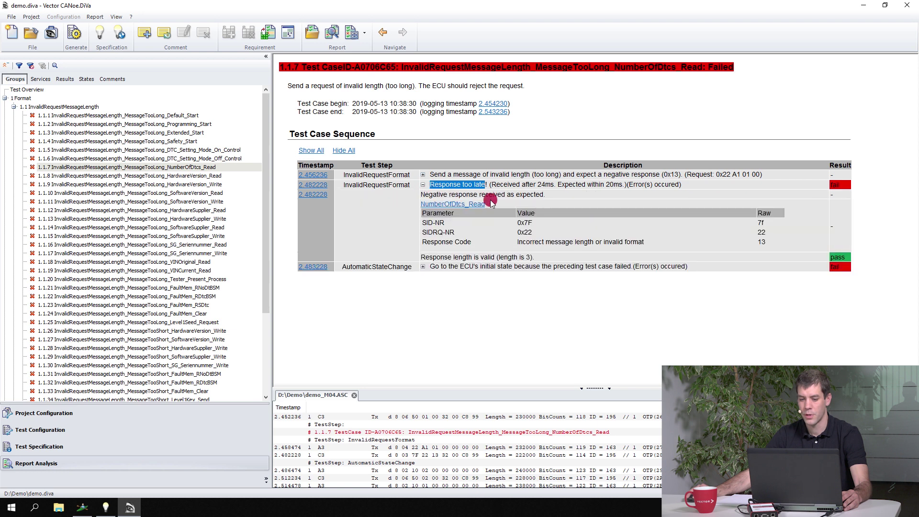
{"action": "left_click", "coordinate": [594, 185]}
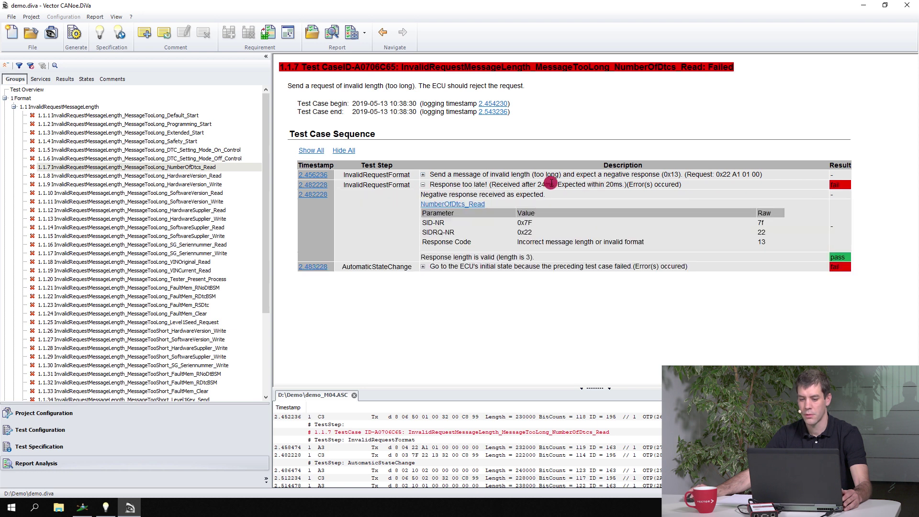
Expand the 'Response too late!' step for test cases 1.1.9, 1.1.14 and 1.1.18 VINOriginal_Read.
{"action": "left_click", "coordinate": [147, 185]}
{"action": "left_click", "coordinate": [421, 185]}
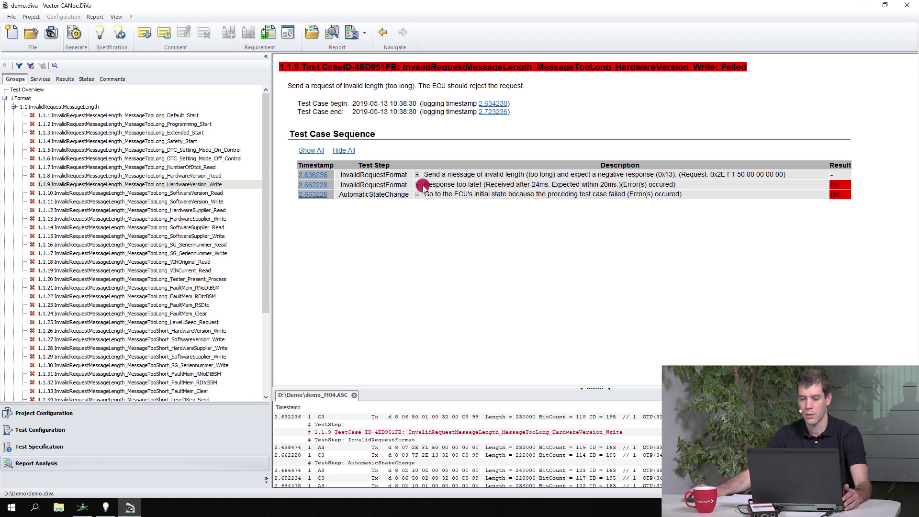
{"action": "left_click", "coordinate": [250, 225]}
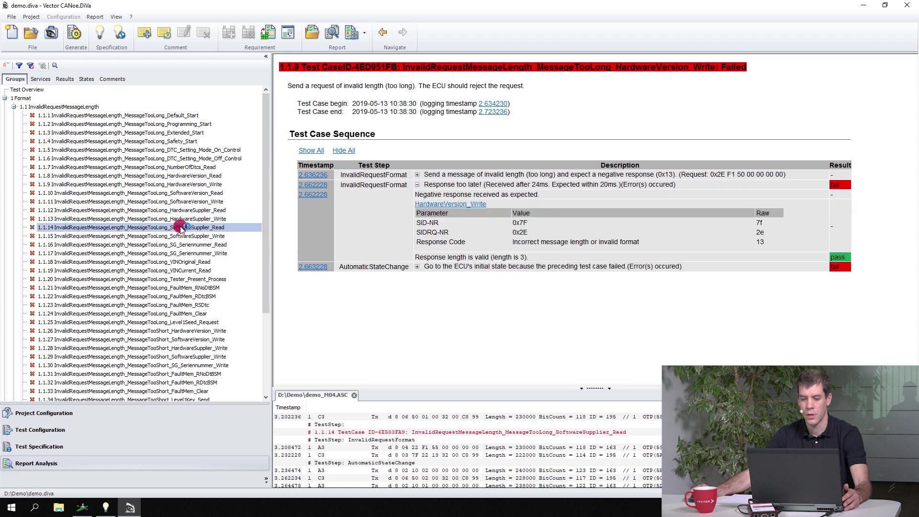
{"action": "left_click", "coordinate": [422, 185]}
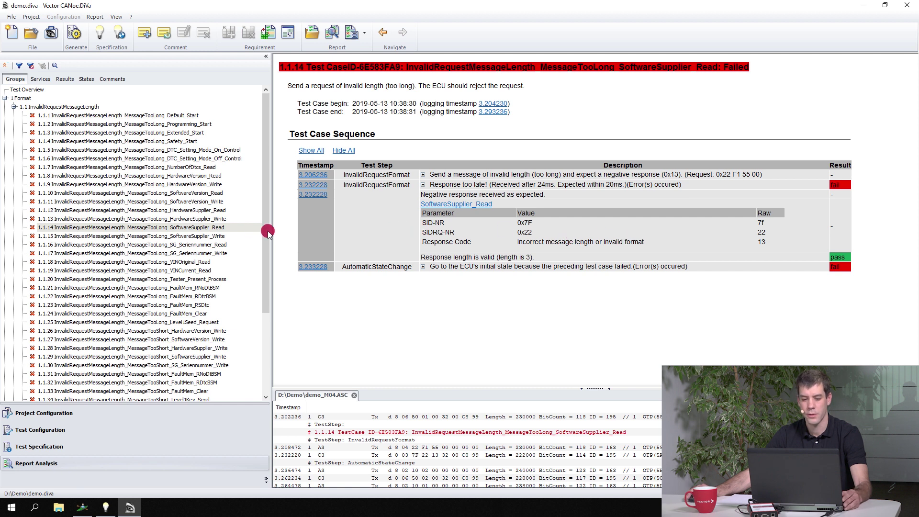
{"action": "left_click", "coordinate": [187, 262]}
{"action": "left_click", "coordinate": [423, 185]}
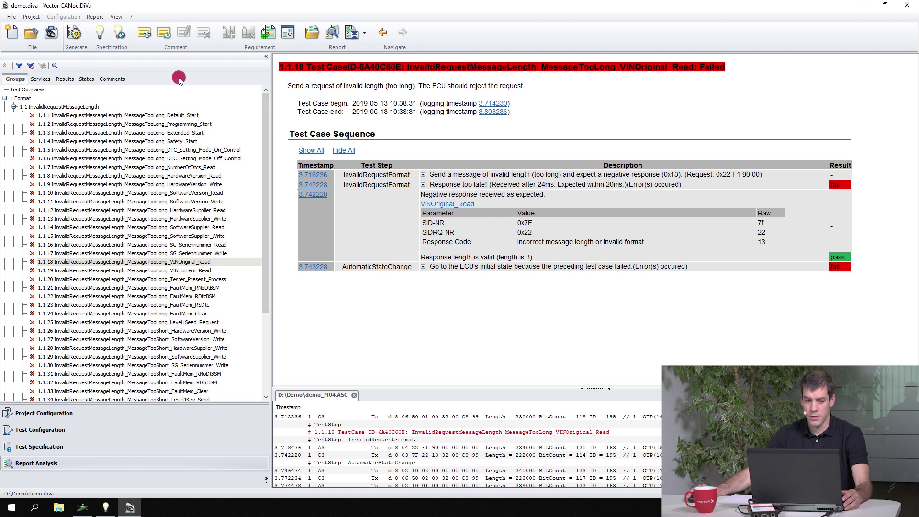
Group tests by result and expand Failed > Response too late! > Expected within 20ms > Received after groups.
{"action": "left_click", "coordinate": [76, 82]}
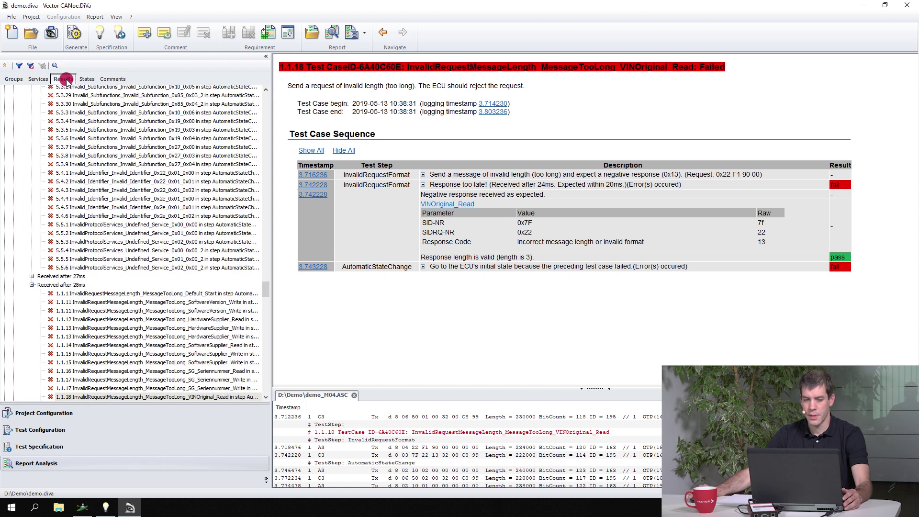
{"action": "left_click", "coordinate": [11, 66]}
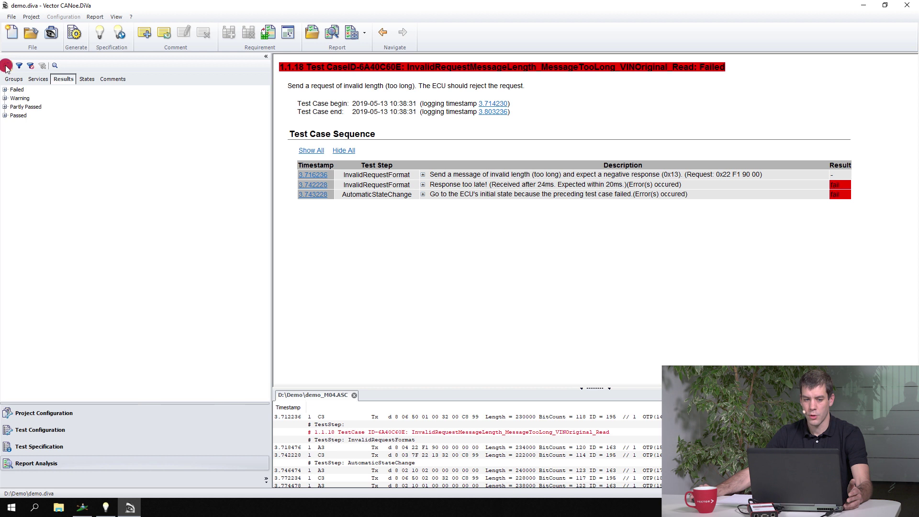
{"action": "double_click", "coordinate": [17, 89]}
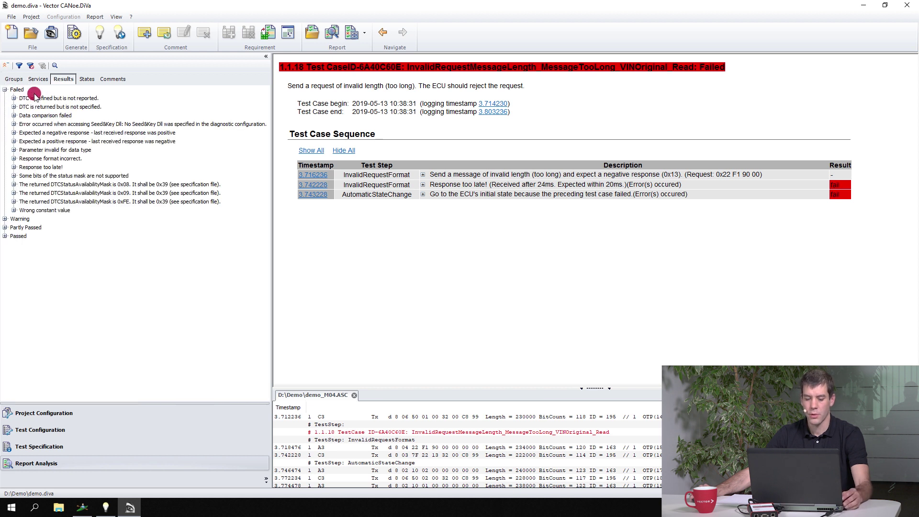
{"action": "left_click", "coordinate": [22, 168]}
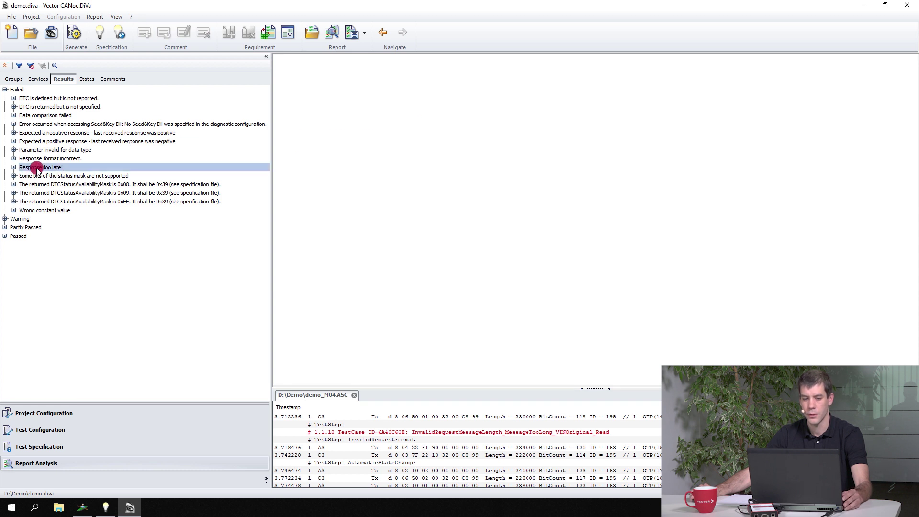
{"action": "left_click", "coordinate": [14, 167]}
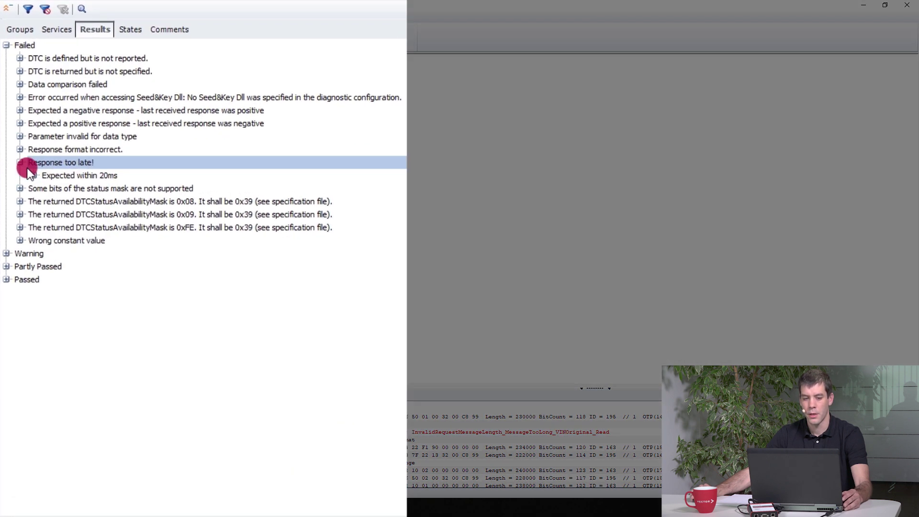
{"action": "left_click", "coordinate": [33, 175]}
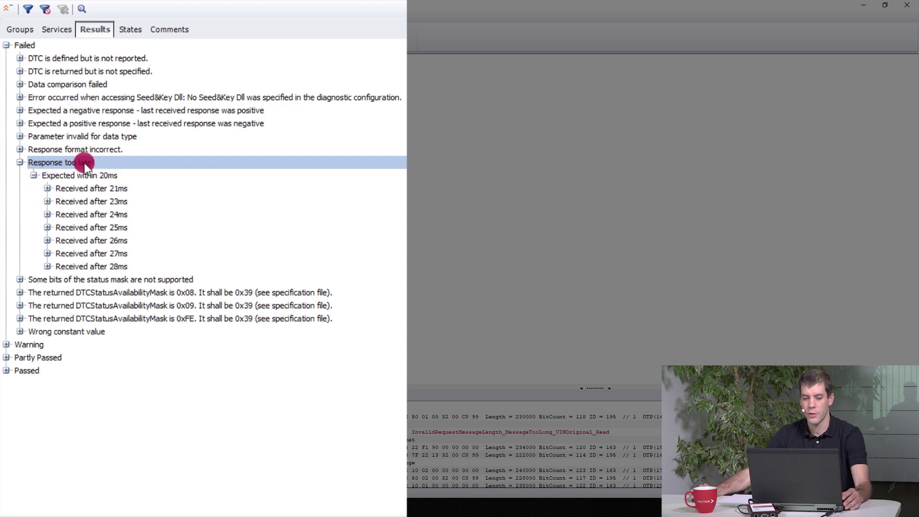
{"action": "left_click", "coordinate": [47, 188]}
{"action": "left_click", "coordinate": [47, 214]}
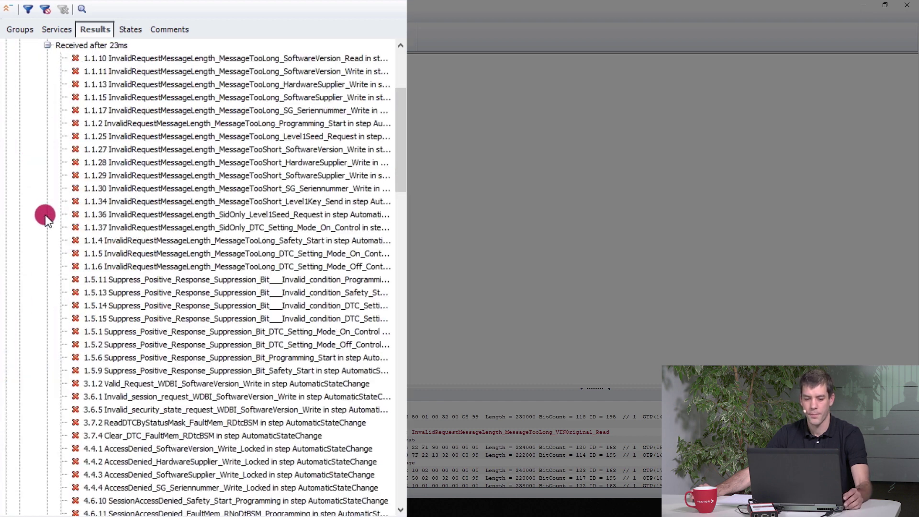
{"action": "scroll", "coordinate": [92, 115], "scroll_direction": "up", "scroll_amount": 3}
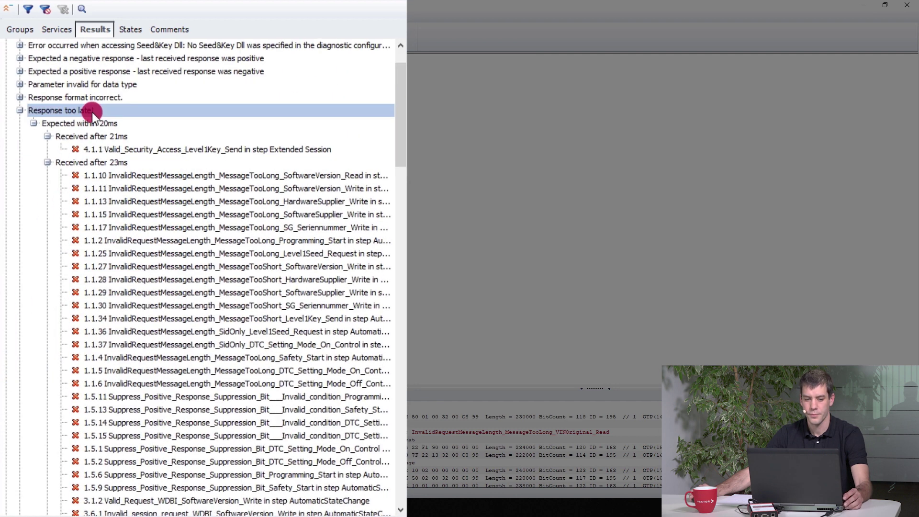
{"action": "left_click", "coordinate": [47, 163]}
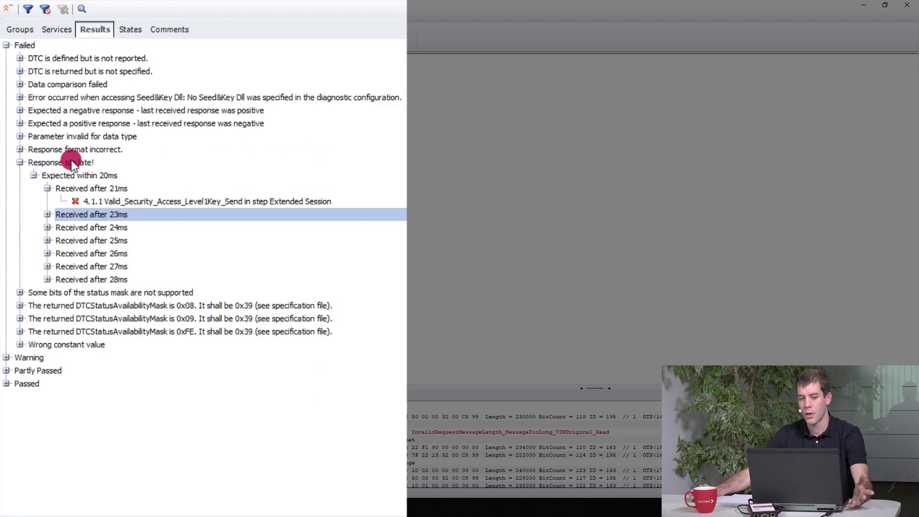
Hide all 'Response too late!' failures and return to the Groups view of the test tree.
{"action": "right_click", "coordinate": [84, 163]}
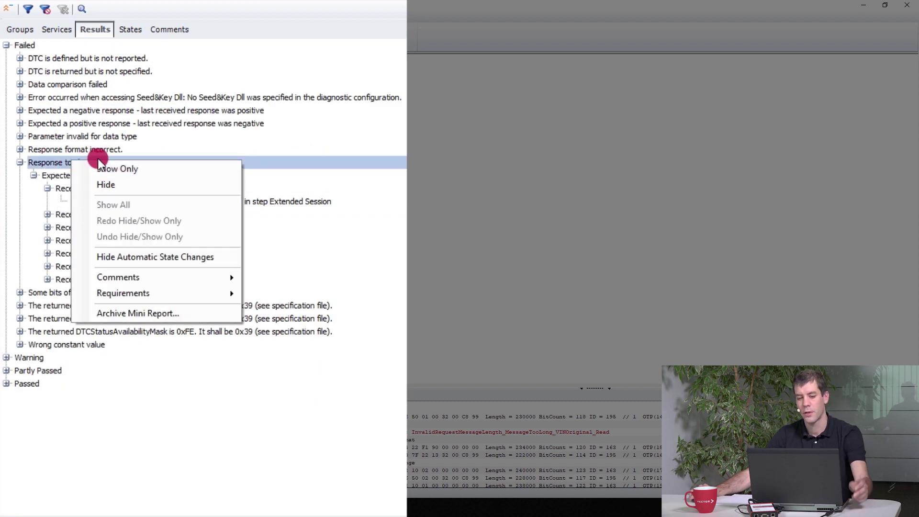
{"action": "left_click", "coordinate": [154, 186]}
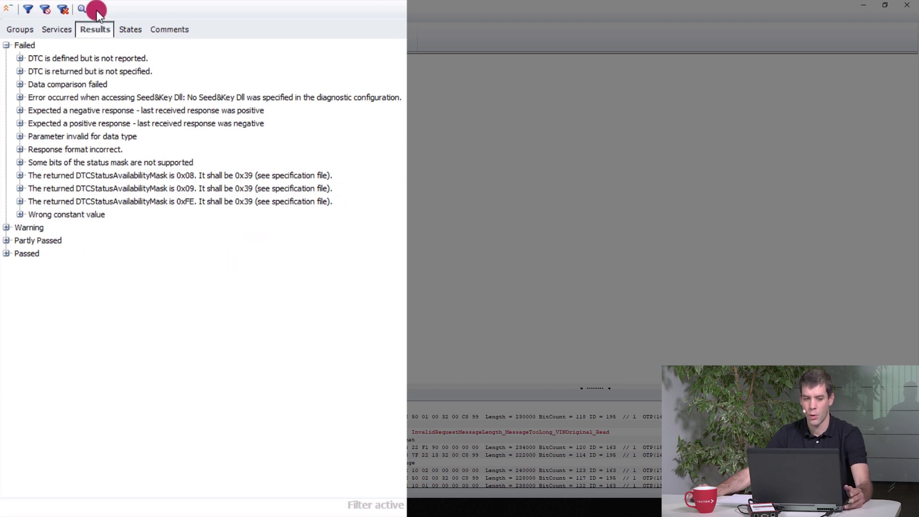
{"action": "left_click", "coordinate": [22, 30]}
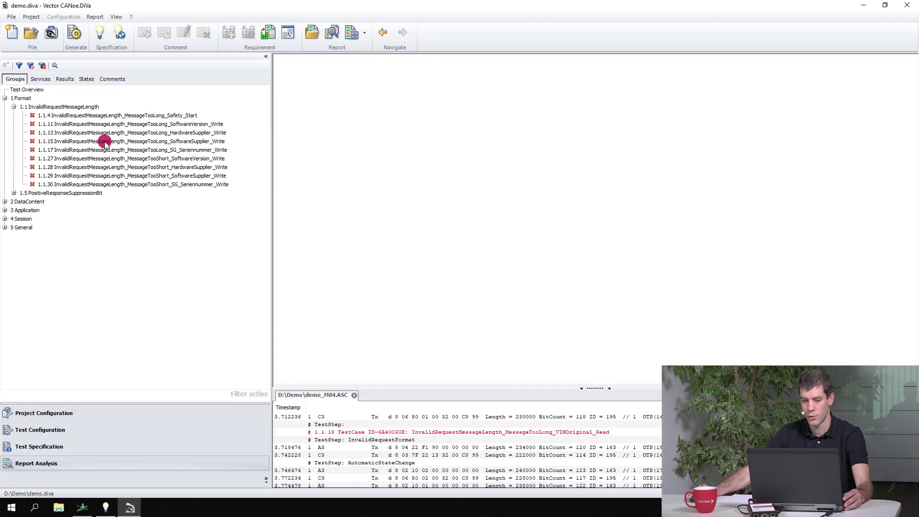
Show test case 1.1.15 SoftwareSupplier_Write with its late-response step (received after 27ms) expanded.
{"action": "left_click", "coordinate": [104, 142]}
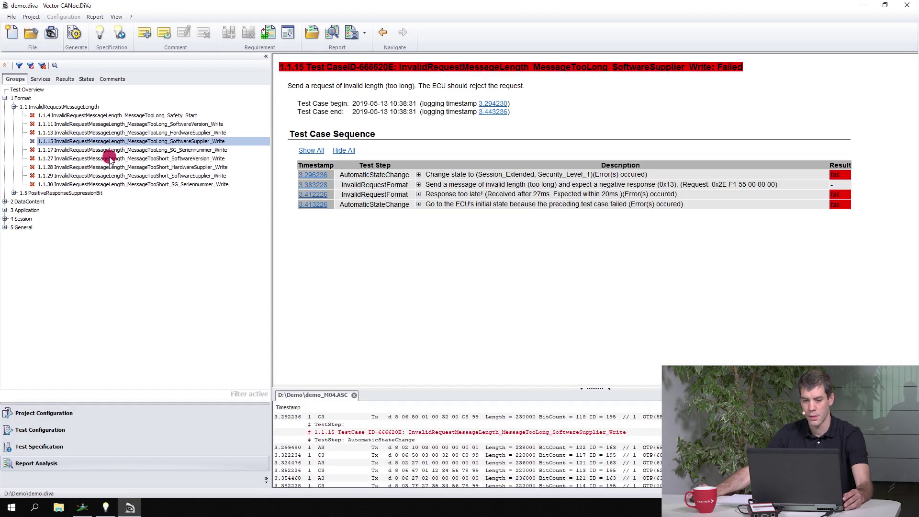
{"action": "left_click", "coordinate": [418, 194]}
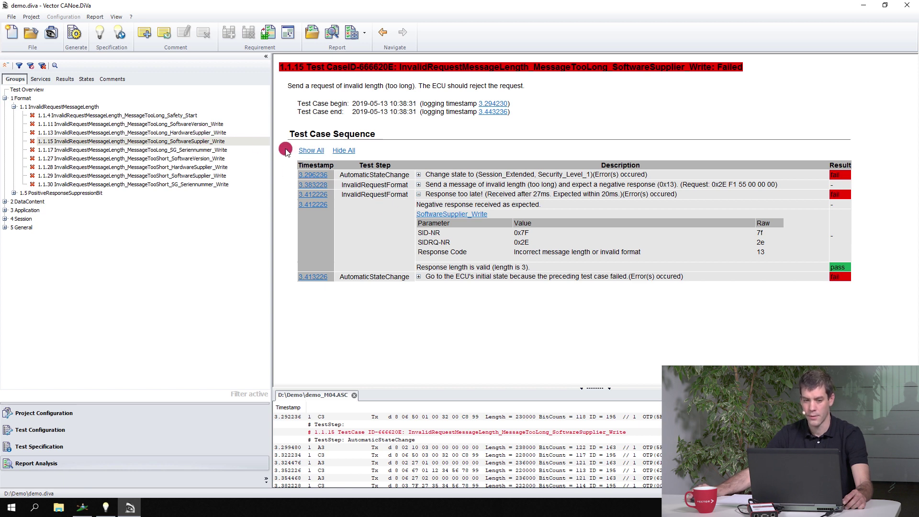
Group the tree by diagnostic service and expand DiagnosticServiceControl > Safety_Start.
{"action": "left_click", "coordinate": [43, 79]}
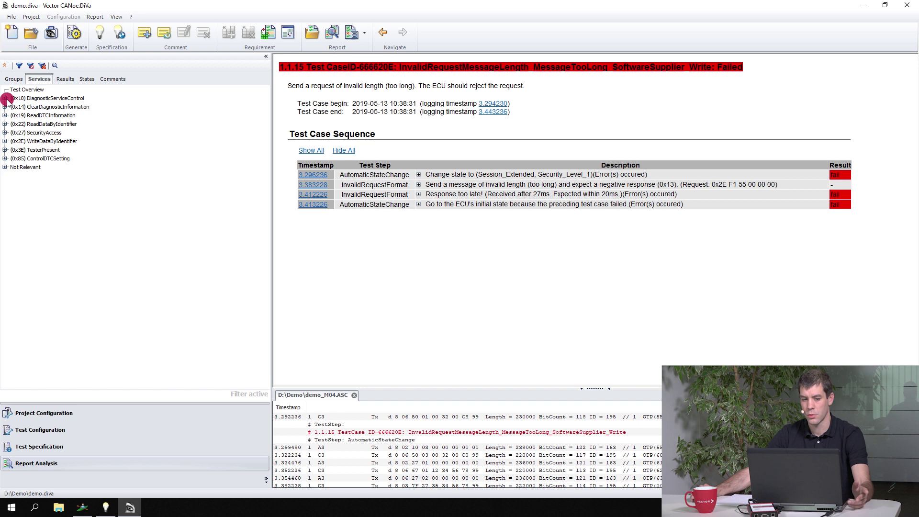
{"action": "left_click", "coordinate": [5, 98]}
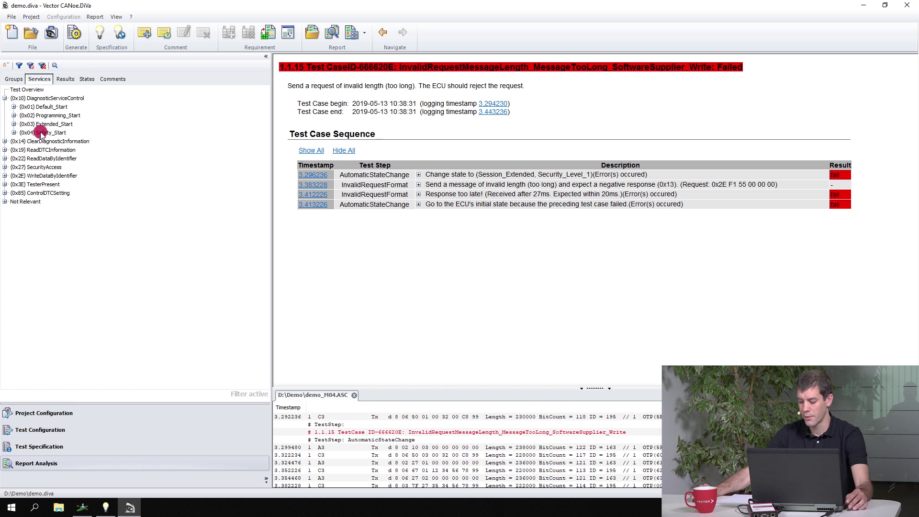
{"action": "left_click", "coordinate": [15, 133]}
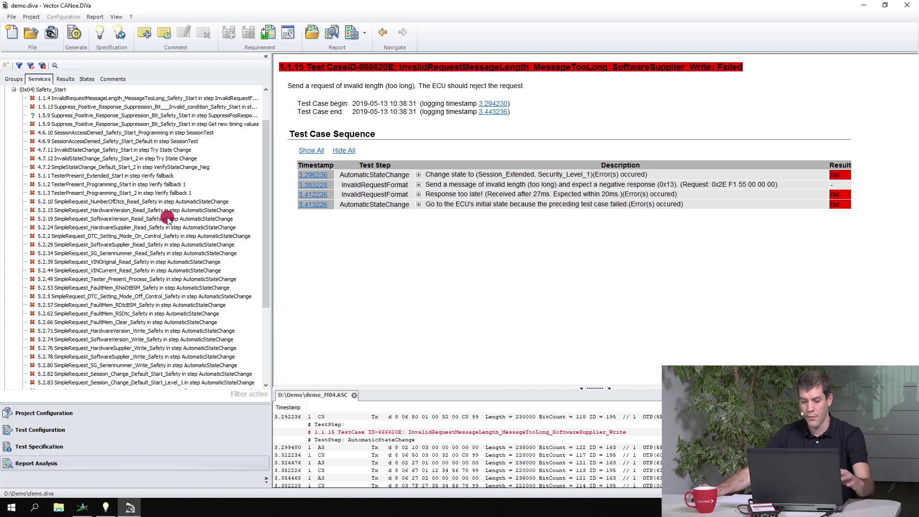
{"action": "scroll", "coordinate": [77, 113], "scroll_direction": "up", "scroll_amount": 2}
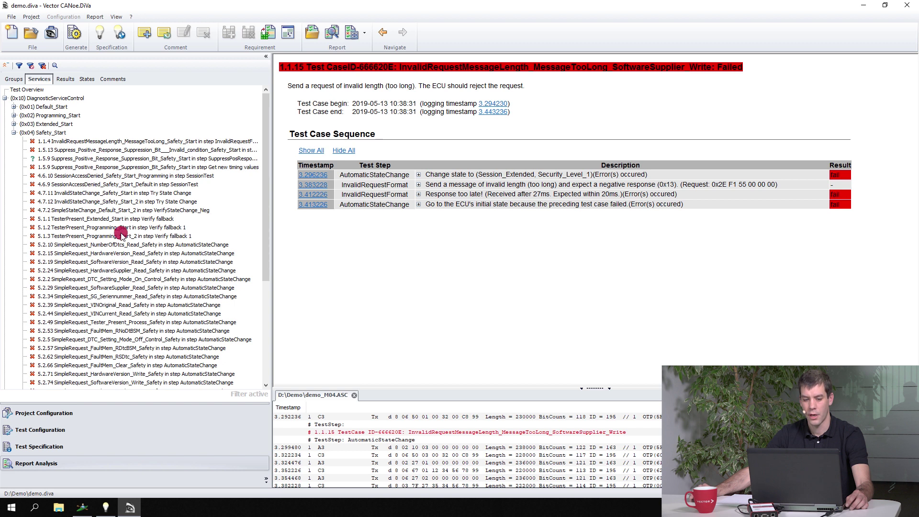
{"action": "scroll", "coordinate": [125, 261], "scroll_direction": "down", "scroll_amount": 3}
{"action": "scroll", "coordinate": [126, 242], "scroll_direction": "up", "scroll_amount": 3}
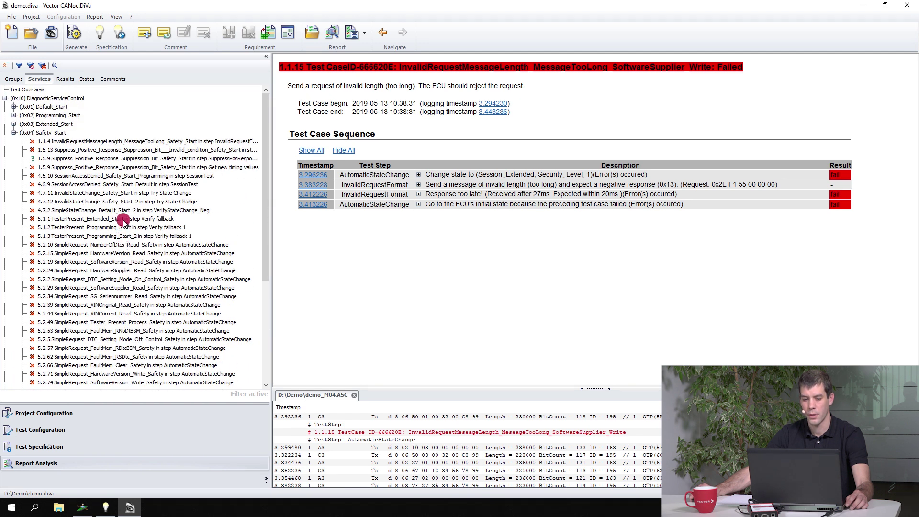
Inspect test case 5.2.19's first state-change step, selecting the Safety_Start request and response code.
{"action": "left_click", "coordinate": [117, 261]}
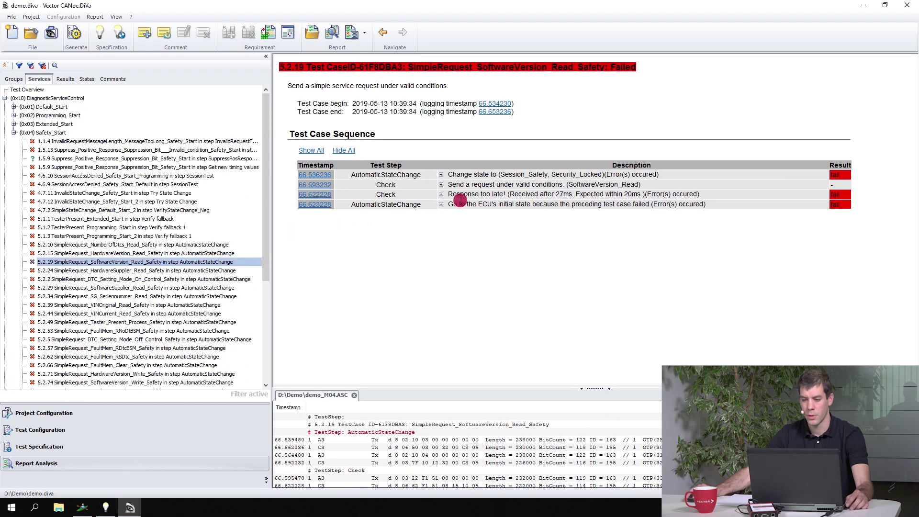
{"action": "left_click", "coordinate": [442, 175]}
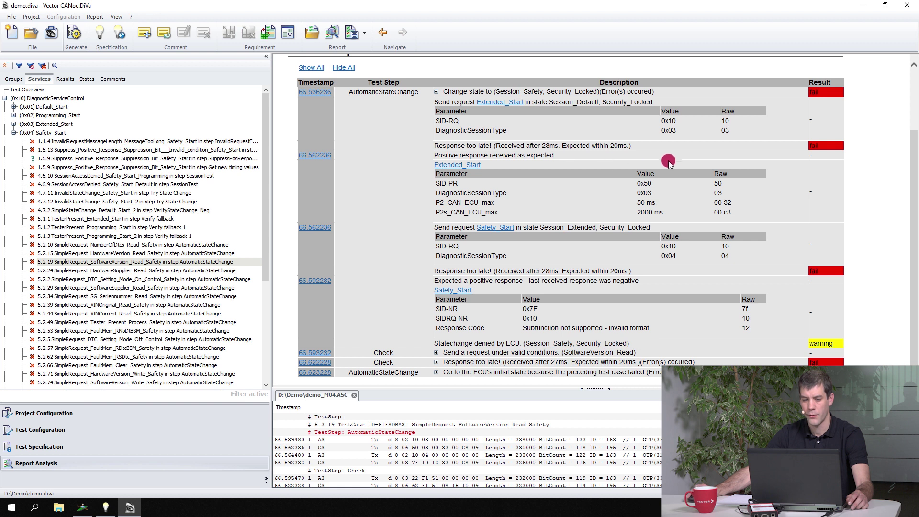
{"action": "left_click_drag", "start_coordinate": [757, 265], "coordinate": [426, 228]}
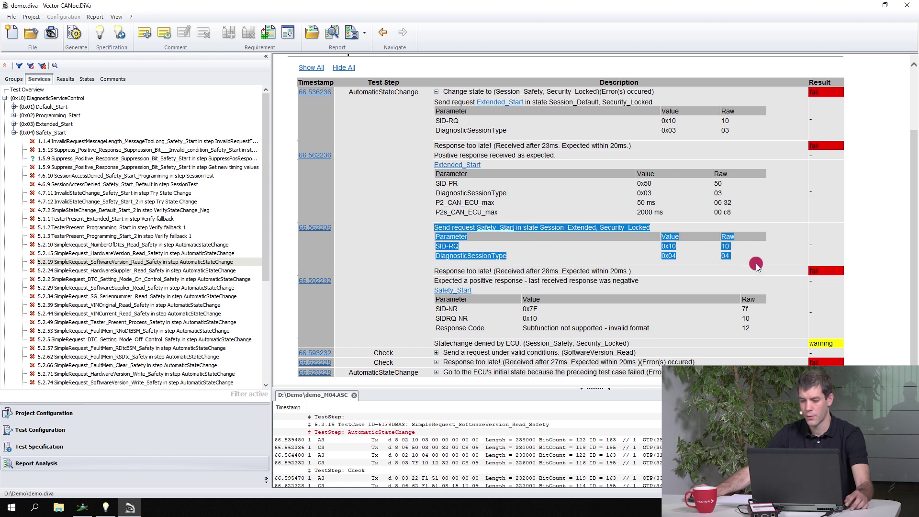
{"action": "left_click_drag", "start_coordinate": [761, 332], "coordinate": [606, 330]}
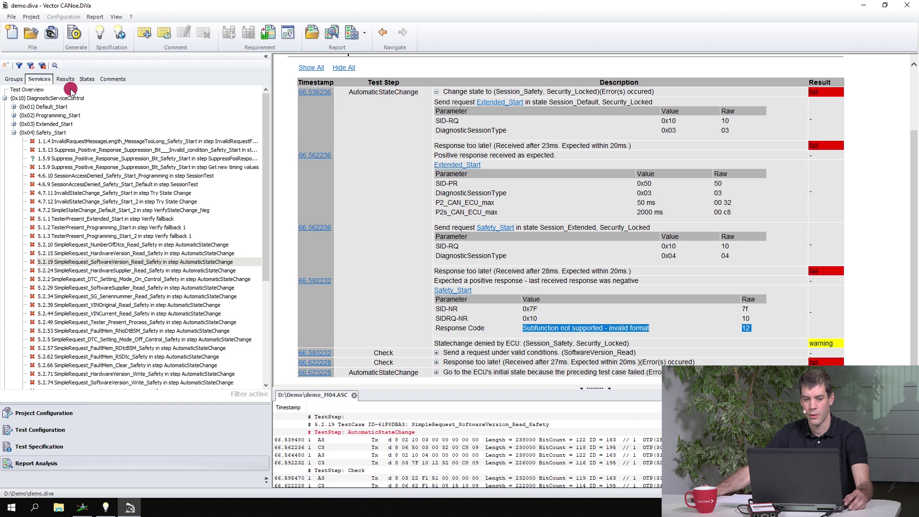
Expand the state-change step of test case 5.2.2, then collapse the Safety_Start node.
{"action": "left_click", "coordinate": [110, 279]}
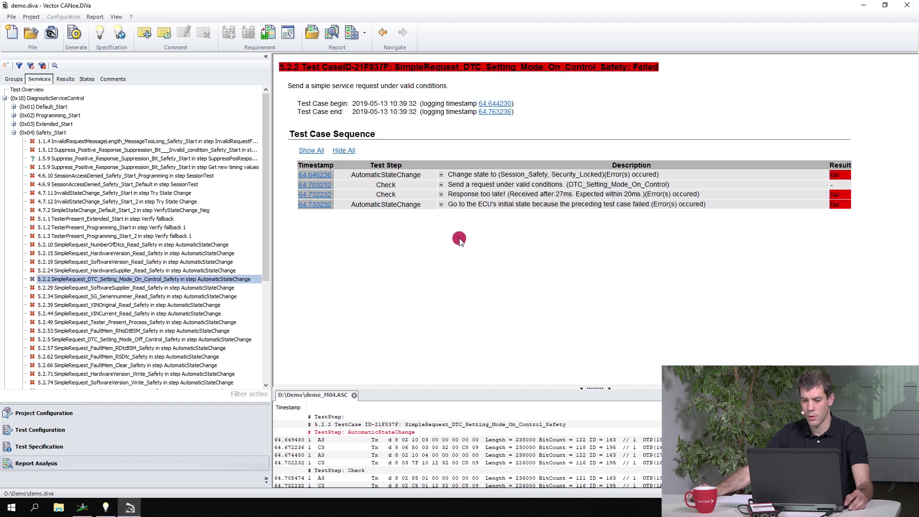
{"action": "left_click", "coordinate": [440, 174]}
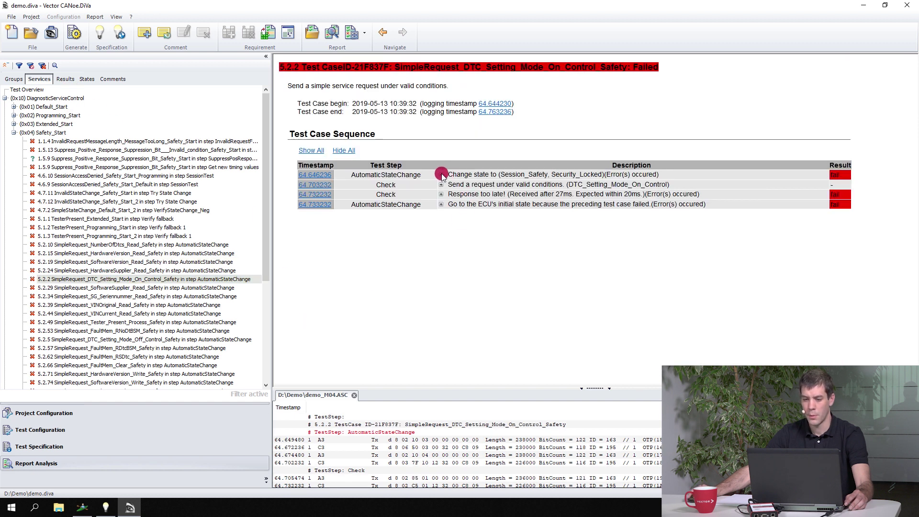
{"action": "left_click_drag", "start_coordinate": [752, 329], "coordinate": [413, 233]}
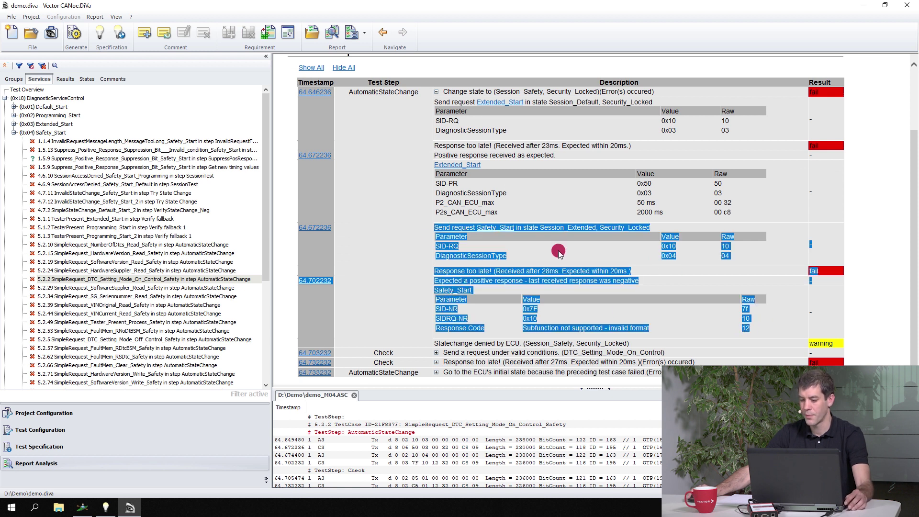
{"action": "left_click", "coordinate": [695, 289]}
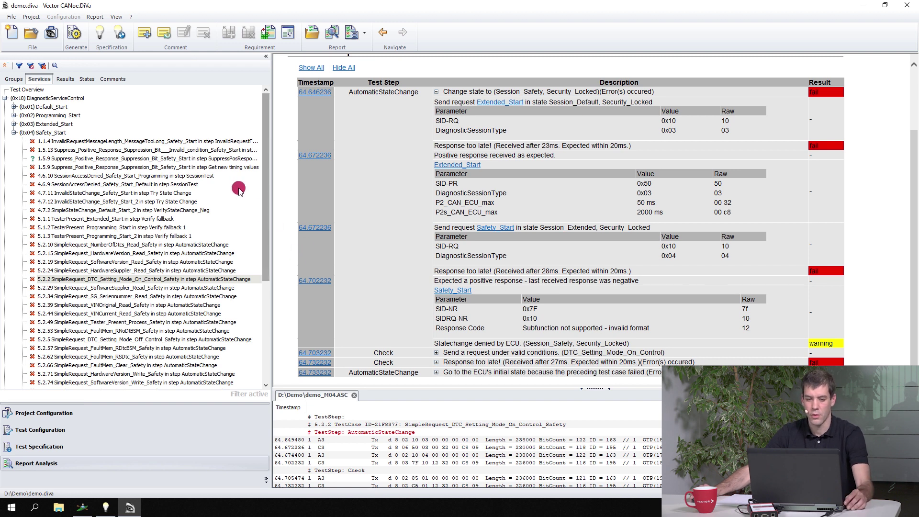
{"action": "left_click", "coordinate": [14, 132]}
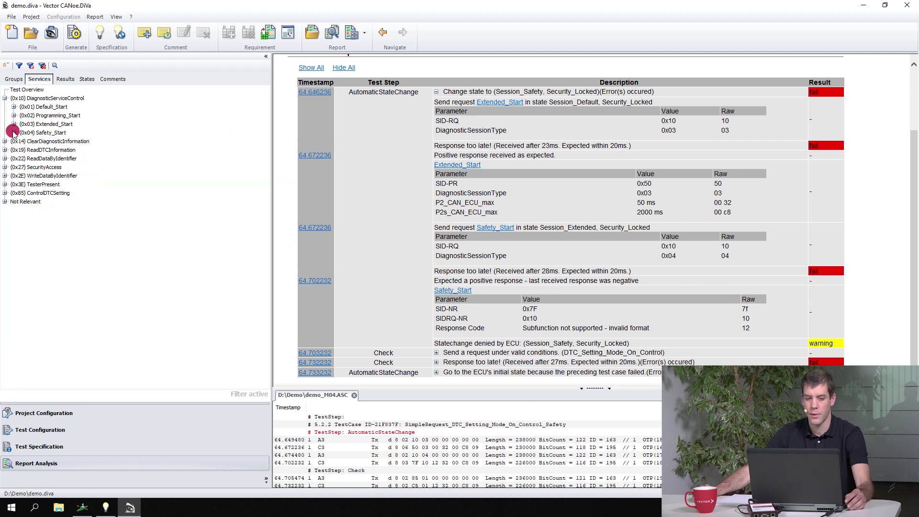
Hide (0x04) Safety_Start, leaving only Default_Start, Programming_Start and Extended_Start listed.
{"action": "right_click", "coordinate": [46, 132]}
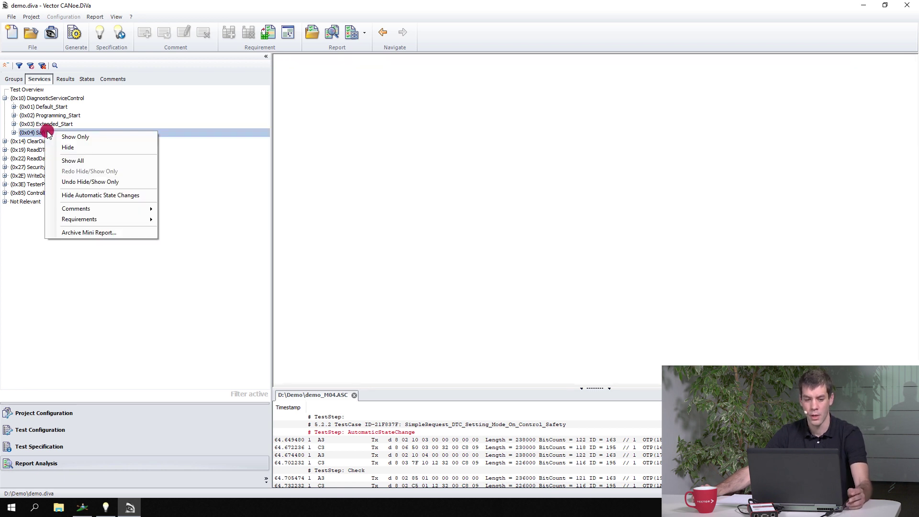
{"action": "left_click", "coordinate": [131, 149]}
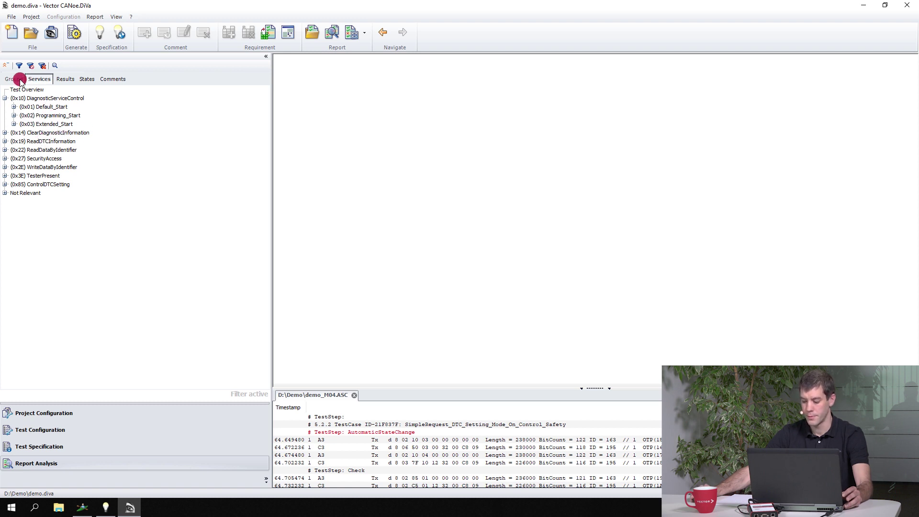
Browse the failure reasons in the Results tree, selecting 'DTC defined but not reported'.
{"action": "left_click", "coordinate": [66, 79]}
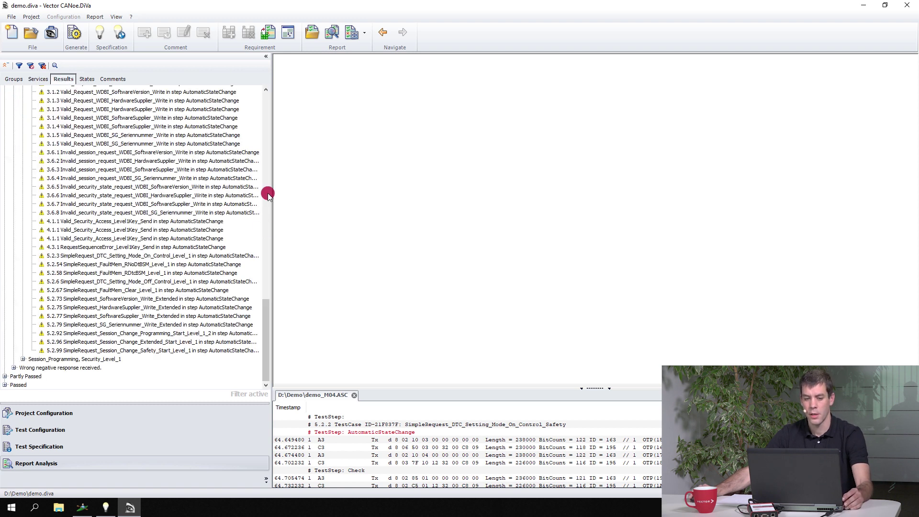
{"action": "left_click", "coordinate": [6, 66]}
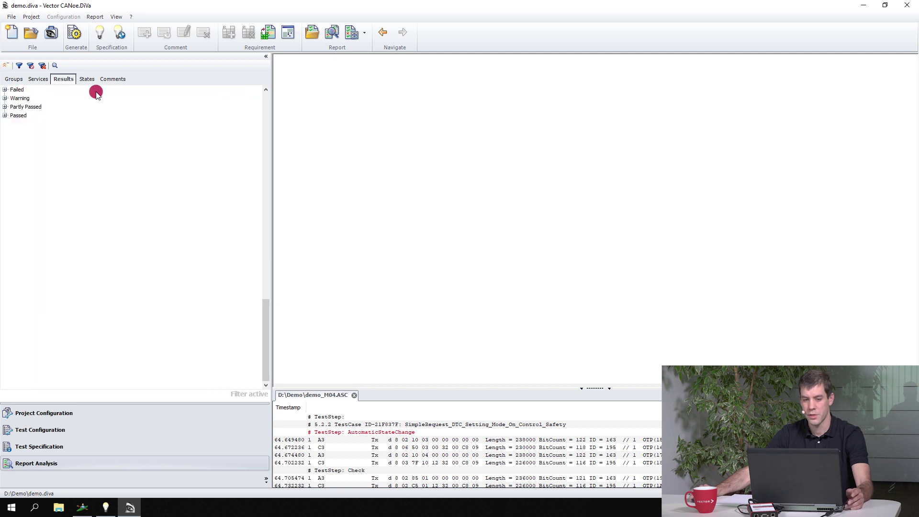
{"action": "left_click", "coordinate": [5, 90]}
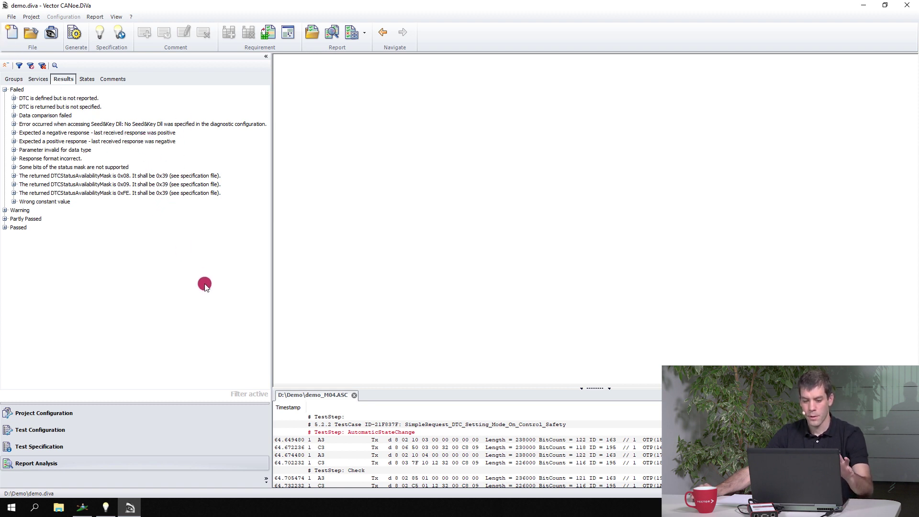
{"action": "left_click", "coordinate": [15, 101]}
Switch back to Groups and open failed test case 1.1.13 MessageTooLong_HardwareSupplier_Write.
{"action": "left_click", "coordinate": [14, 79]}
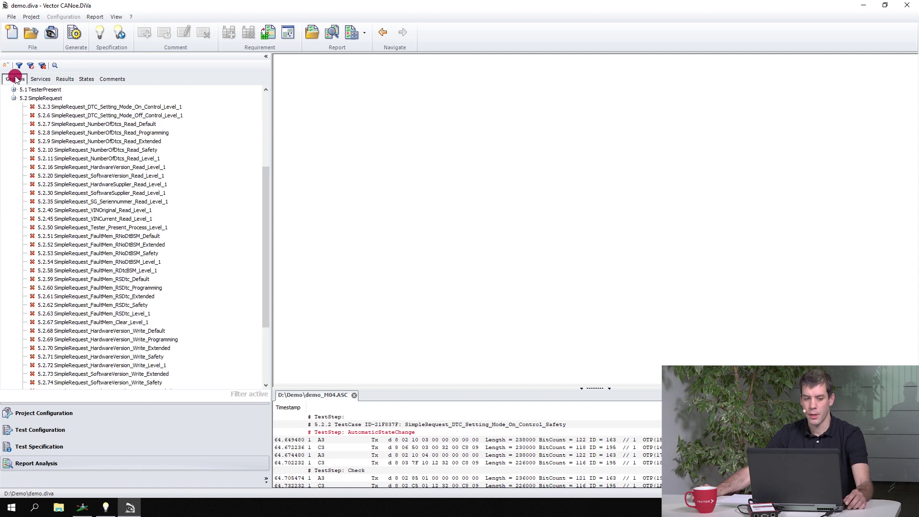
{"action": "left_click", "coordinate": [79, 113]}
{"action": "scroll", "coordinate": [134, 129], "scroll_direction": "up", "scroll_amount": 5}
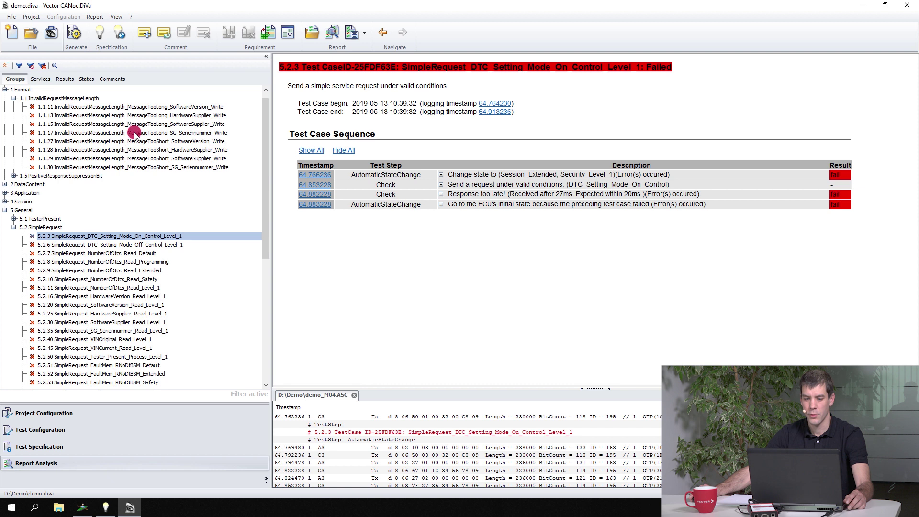
{"action": "left_click", "coordinate": [108, 124]}
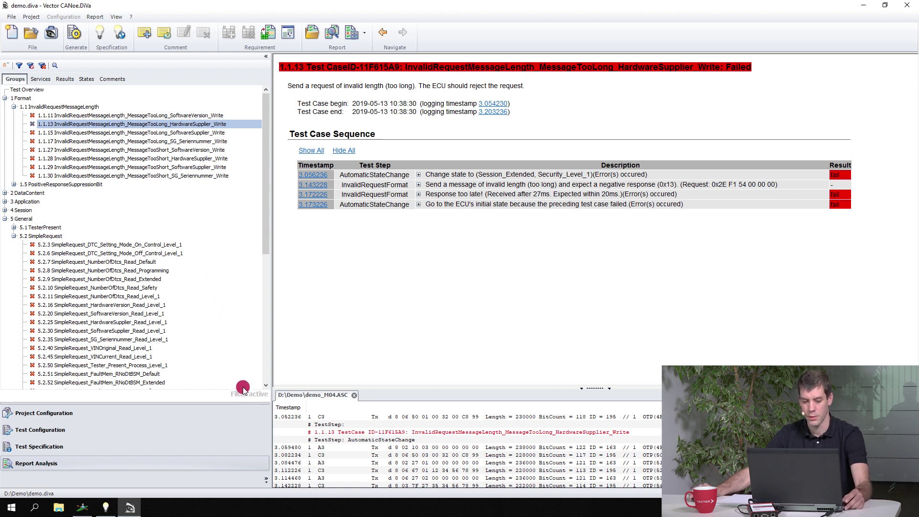
Enable 'React on potential ECU crash' with Clamp 30 Reset after 10 pending or missing responses.
{"action": "left_click", "coordinate": [63, 431]}
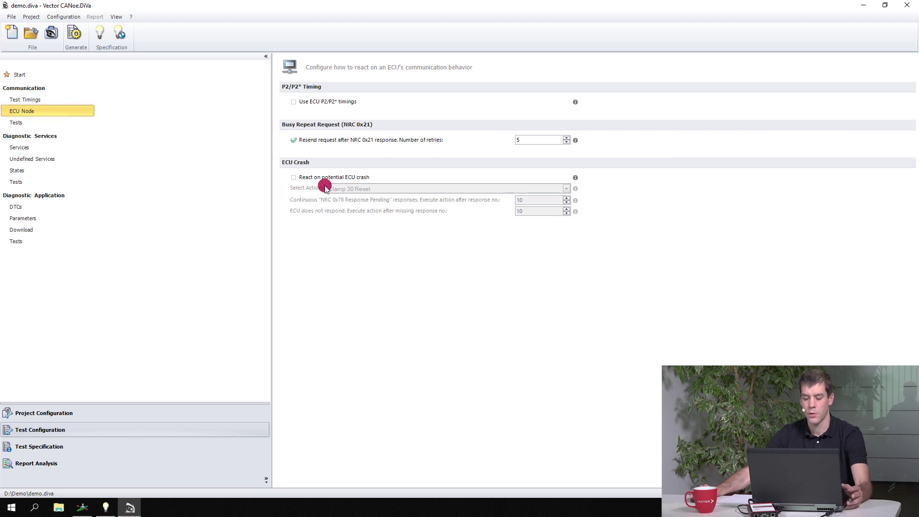
{"action": "left_click", "coordinate": [296, 180]}
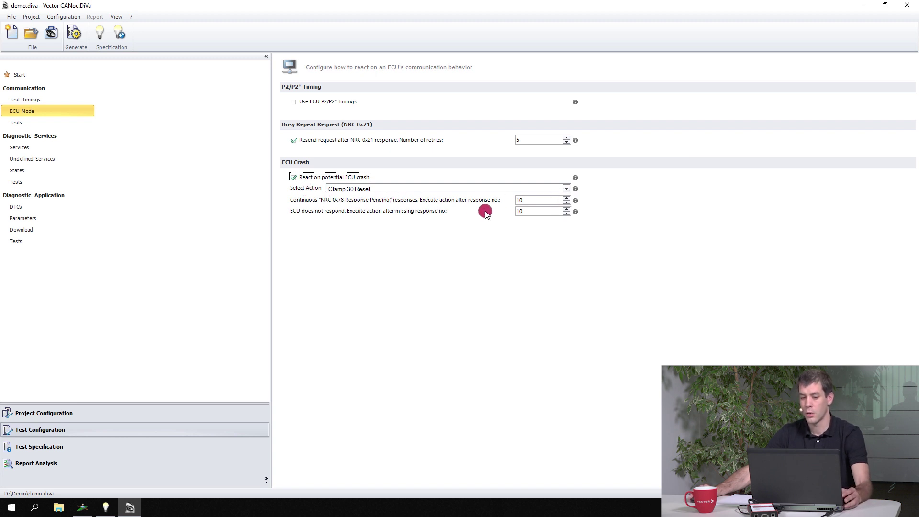
{"action": "left_click", "coordinate": [521, 209]}
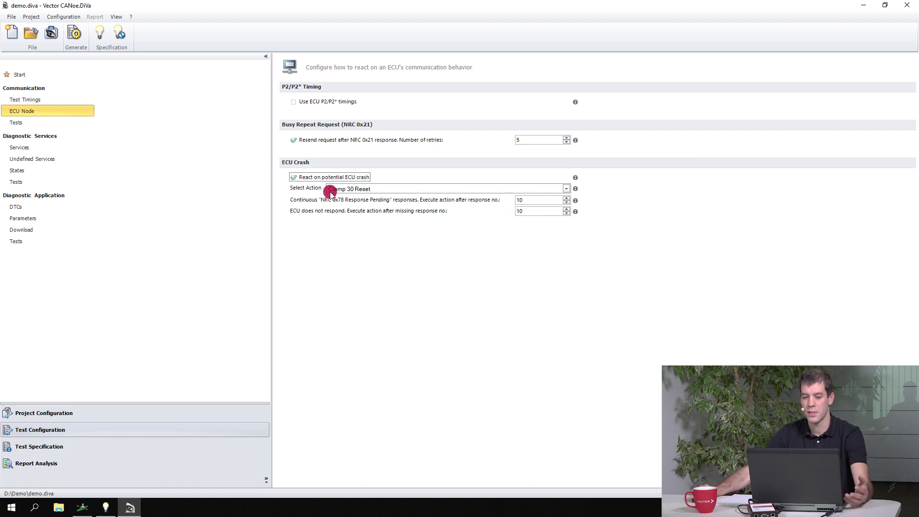
{"action": "left_click", "coordinate": [533, 211]}
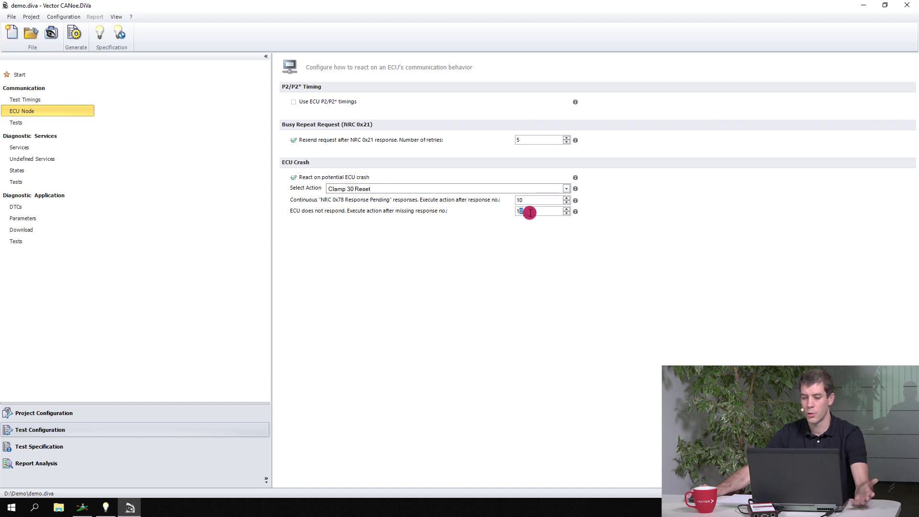
{"action": "left_click_drag", "start_coordinate": [534, 213], "coordinate": [499, 200]}
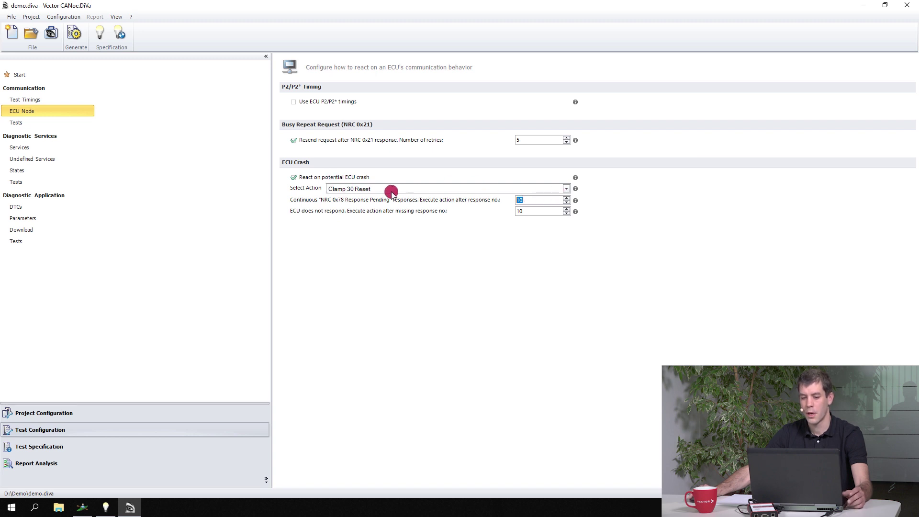
{"action": "left_click", "coordinate": [565, 191]}
{"action": "left_click", "coordinate": [567, 189]}
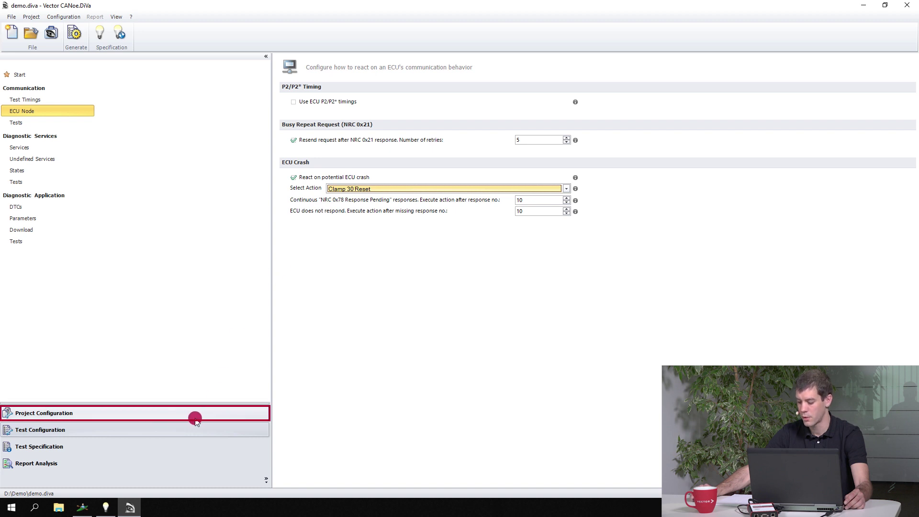
Set additional response tolerance before timeout to 20 and wait after ECUReset (0x11) to 500.
{"action": "left_click", "coordinate": [27, 101]}
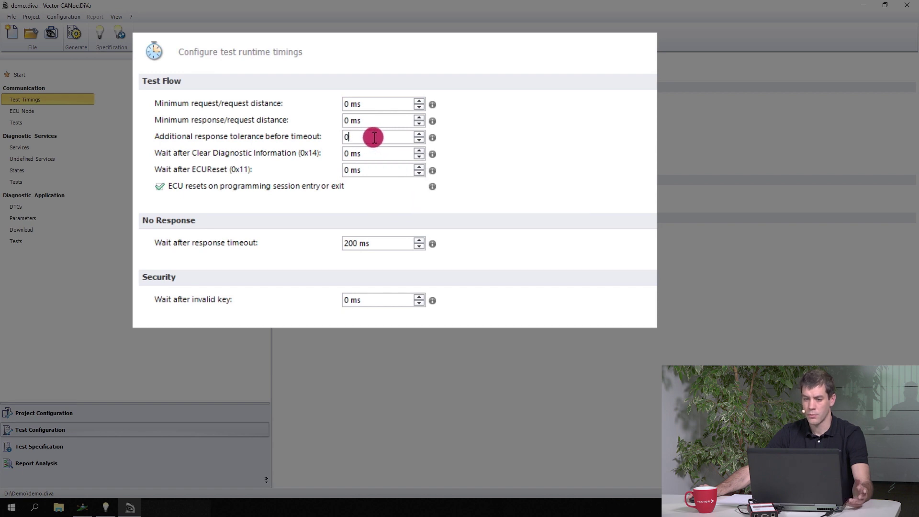
{"action": "left_click", "coordinate": [368, 138]}
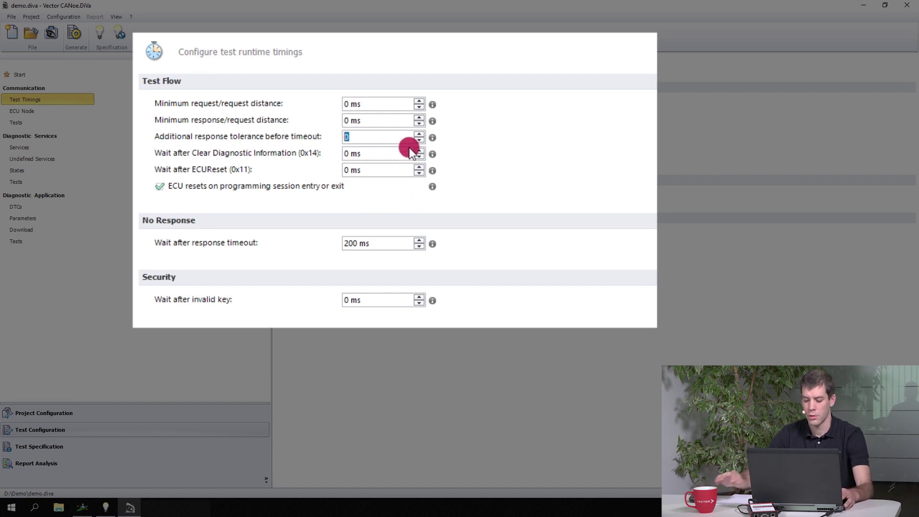
{"action": "type", "text": "2"}
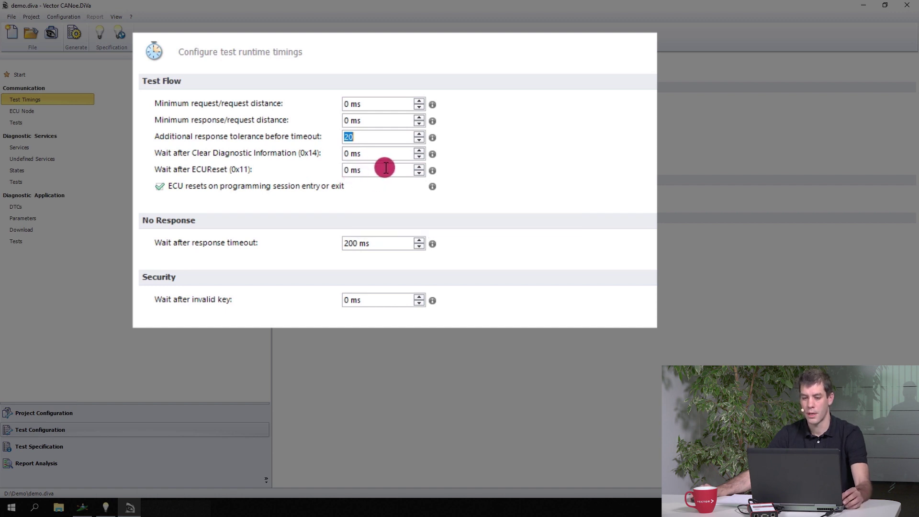
{"action": "left_click_drag", "start_coordinate": [385, 167], "coordinate": [319, 163]}
{"action": "type", "text": "5"}
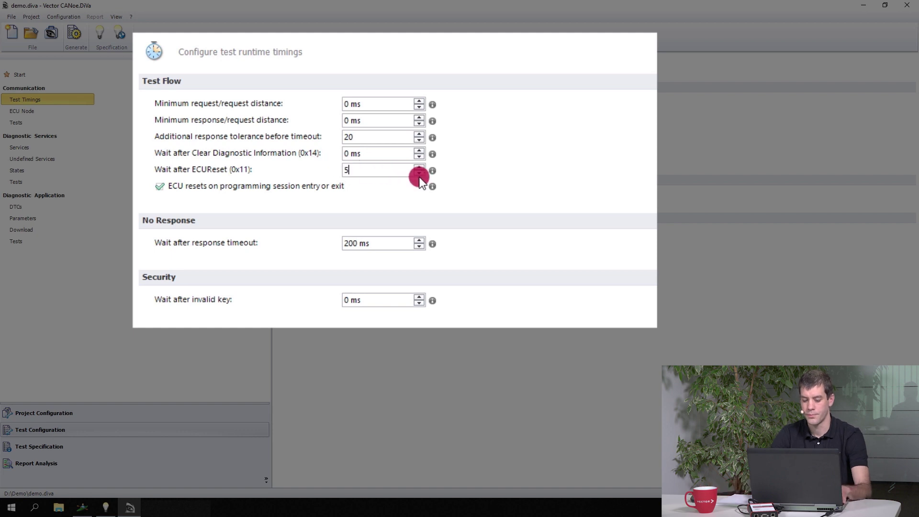
{"action": "type", "text": "00"}
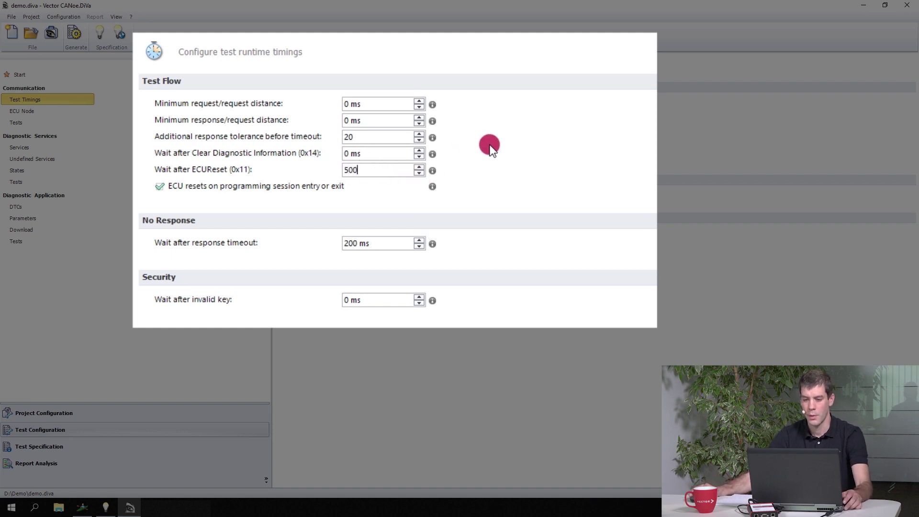
{"action": "key", "text": "Return"}
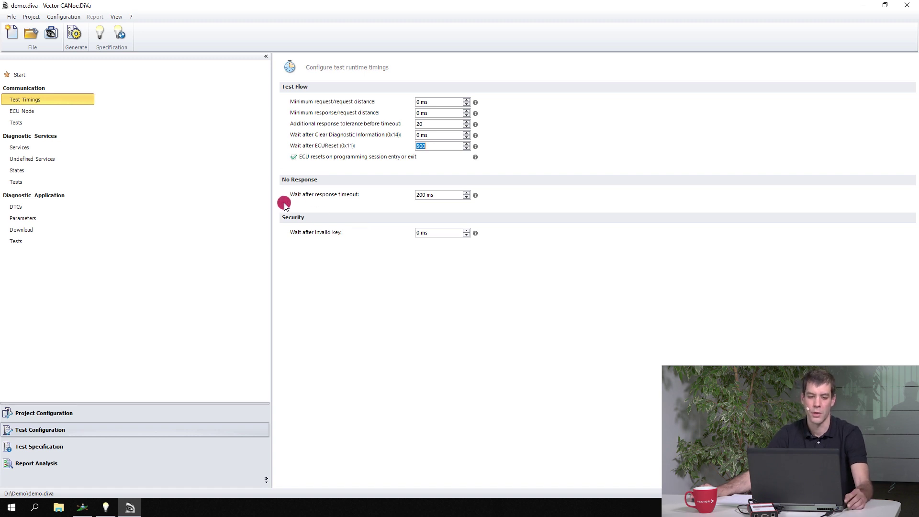
Choose Good Case Test as the test intensity, then bring up the Diagnostic Services list.
{"action": "left_click", "coordinate": [37, 74]}
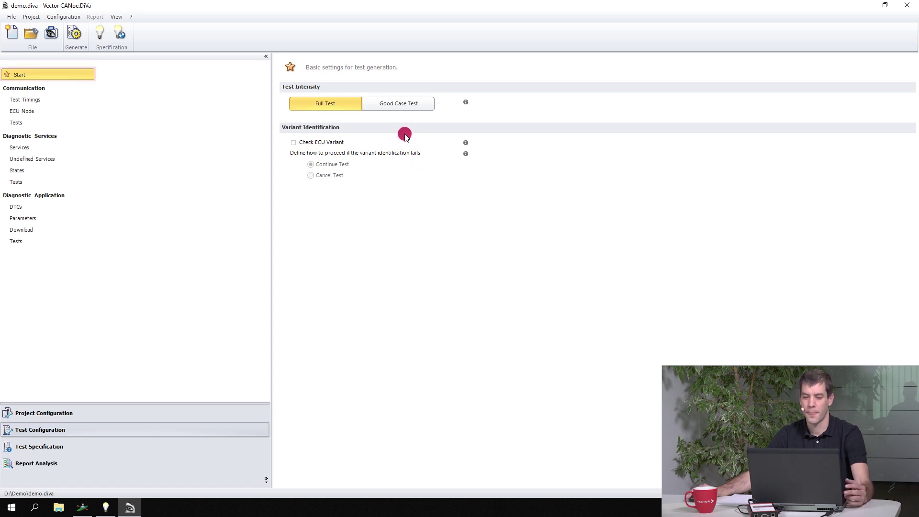
{"action": "left_click", "coordinate": [397, 108]}
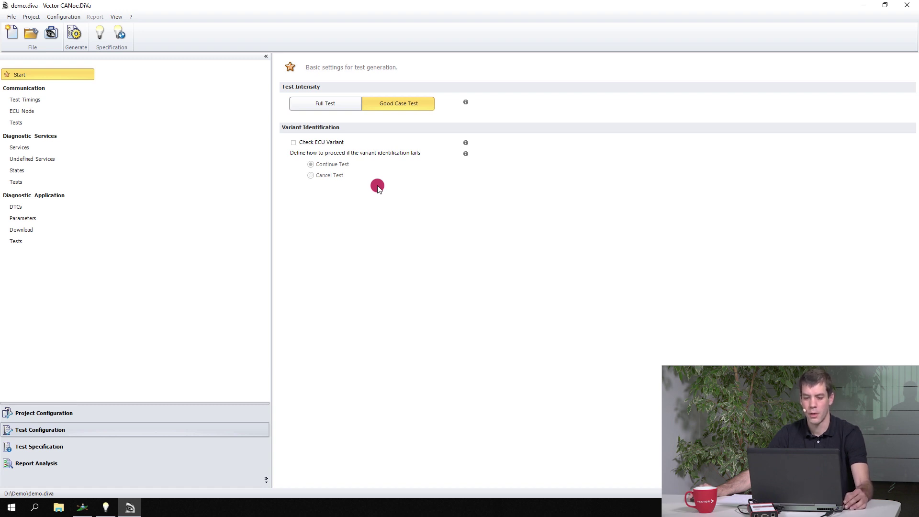
{"action": "left_click", "coordinate": [34, 149]}
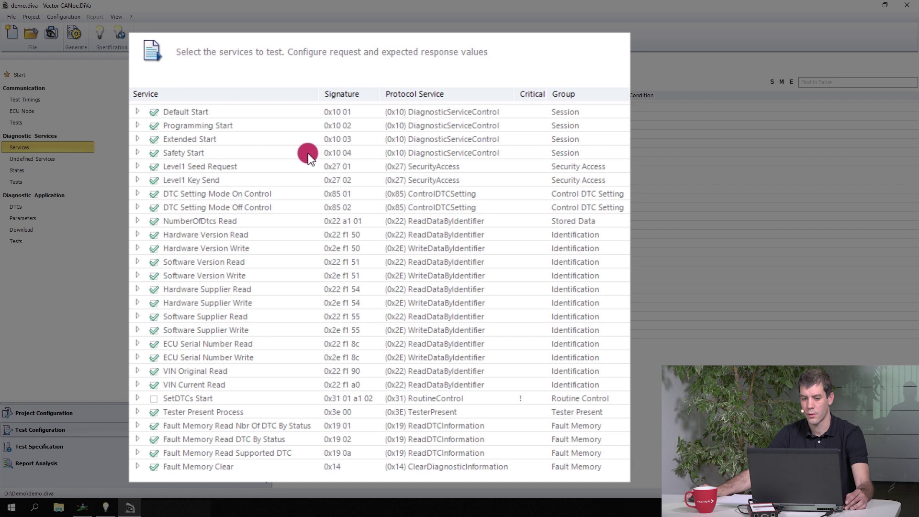
Uncheck the Safety Start (0x10 04) row in the Services table.
{"action": "left_click", "coordinate": [238, 151]}
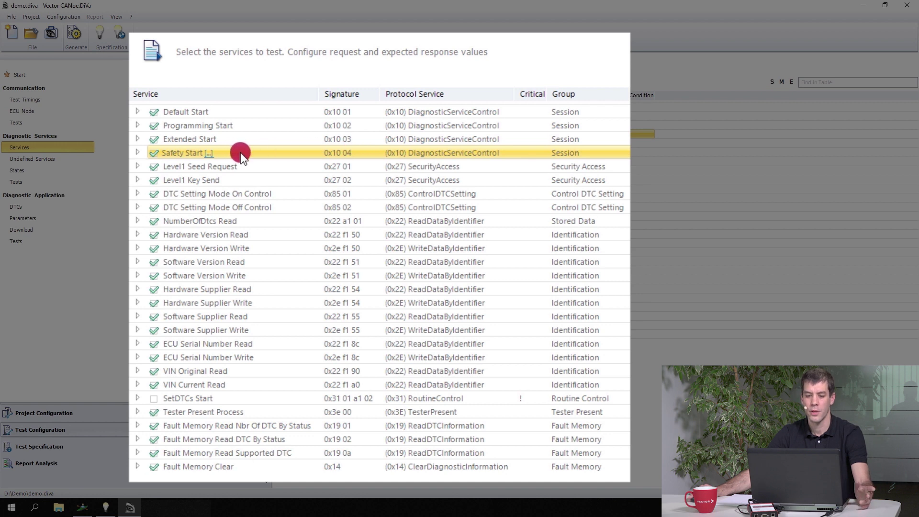
{"action": "left_click", "coordinate": [153, 153]}
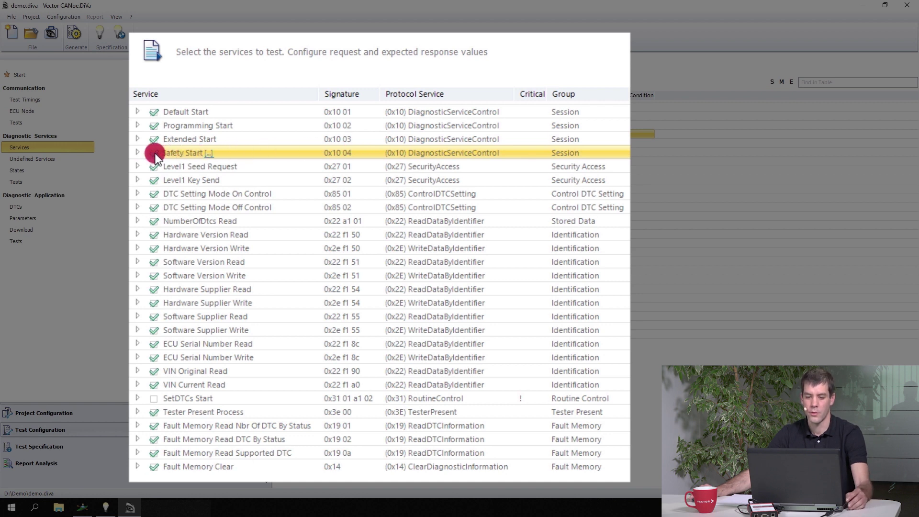